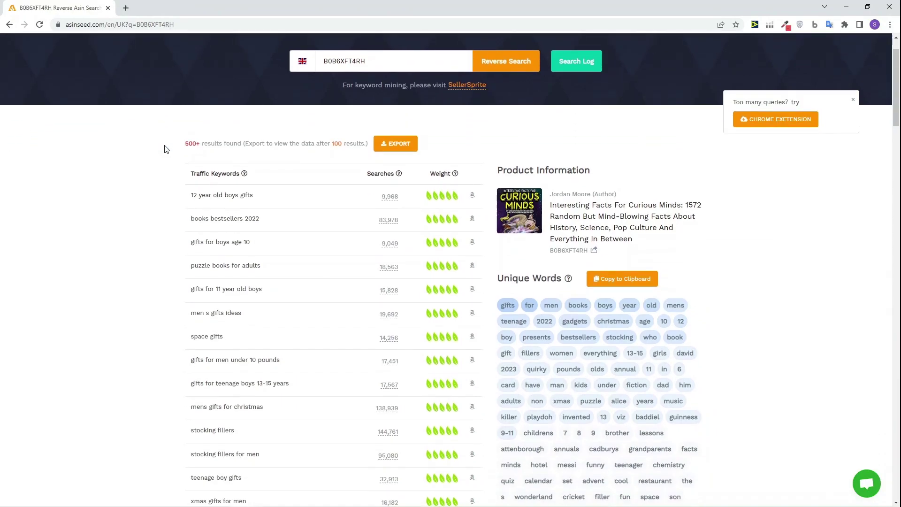
{"action": "scroll", "coordinate": [164, 150], "scroll_direction": "down", "scroll_amount": 3}
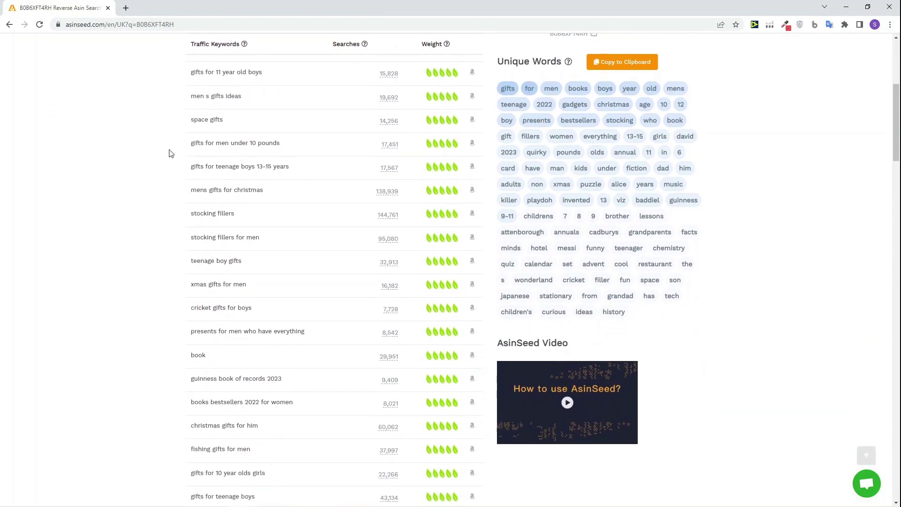
Scroll the competitor's Traffic Keywords table and briefly highlight 'mens gifts for christmas'.
{"action": "left_click_drag", "start_coordinate": [260, 188], "coordinate": [177, 199]}
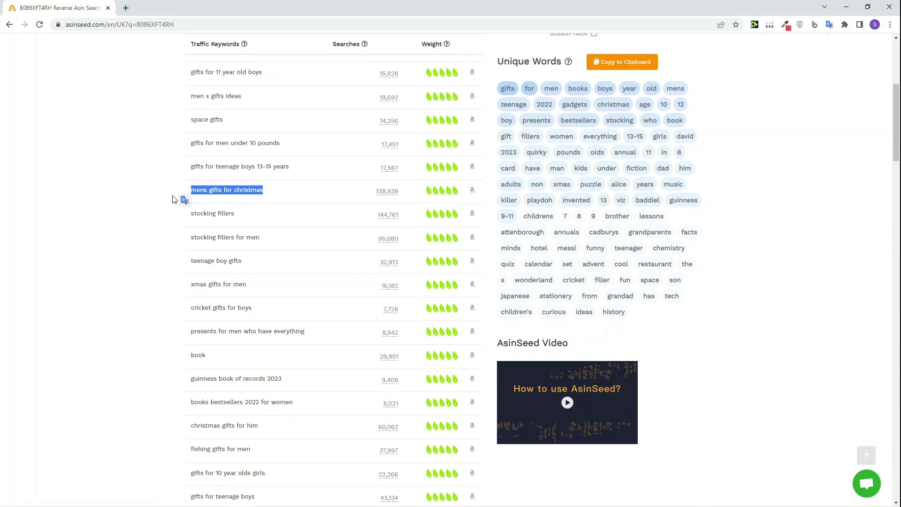
{"action": "left_click", "coordinate": [161, 193]}
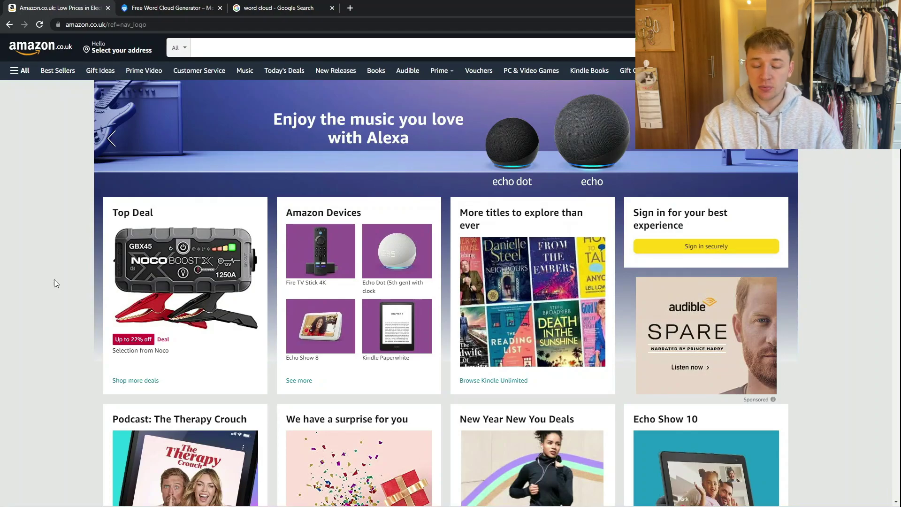
Search Amazon.co.uk for 'animal colouring books for kids'.
{"action": "left_click", "coordinate": [268, 51]}
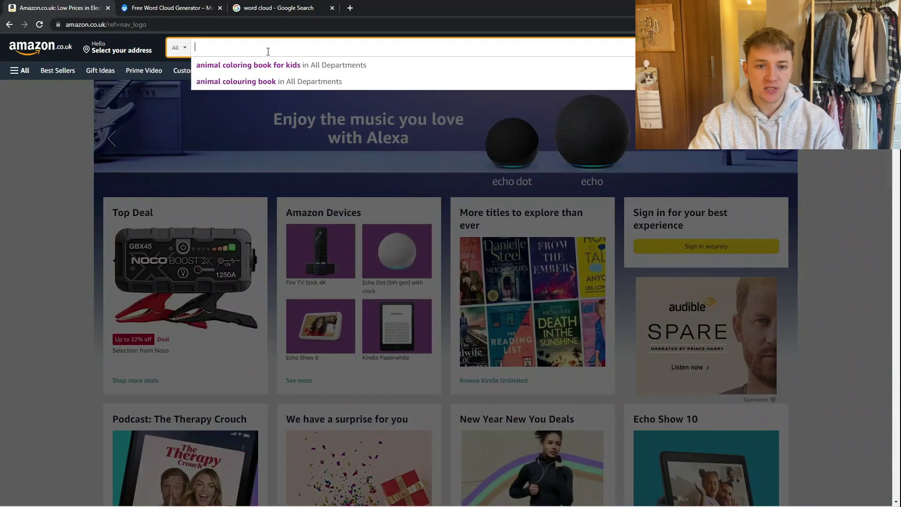
{"action": "type", "text": "animal ccol"}
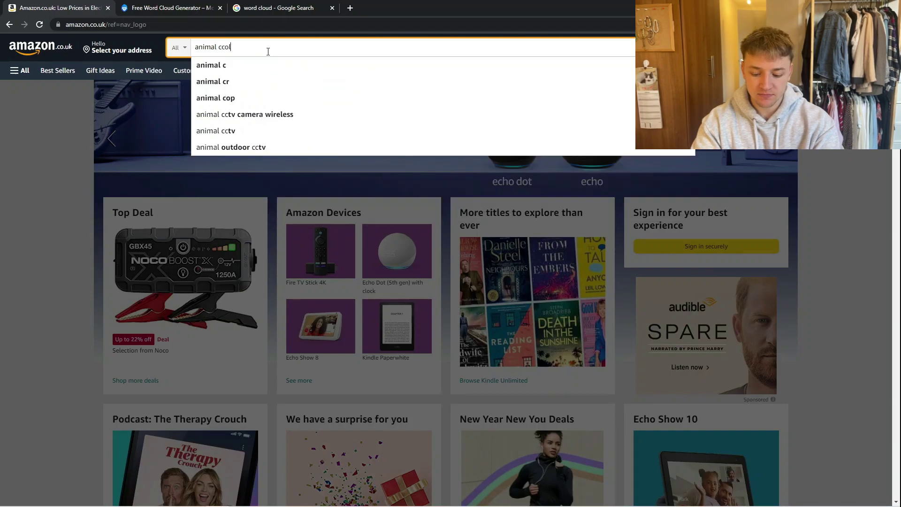
{"action": "type", "text": "o"}
{"action": "key", "text": "BackSpace"}
{"action": "type", "text": "olo"}
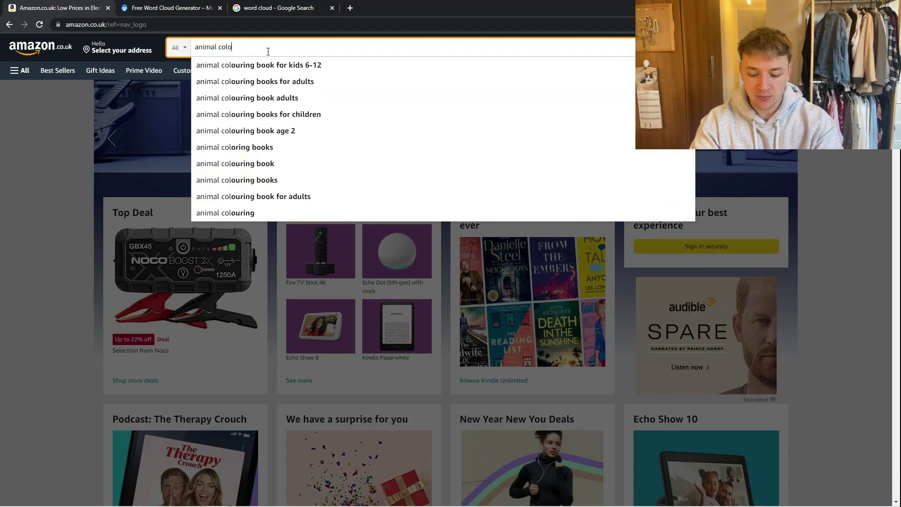
{"action": "type", "text": "uring"}
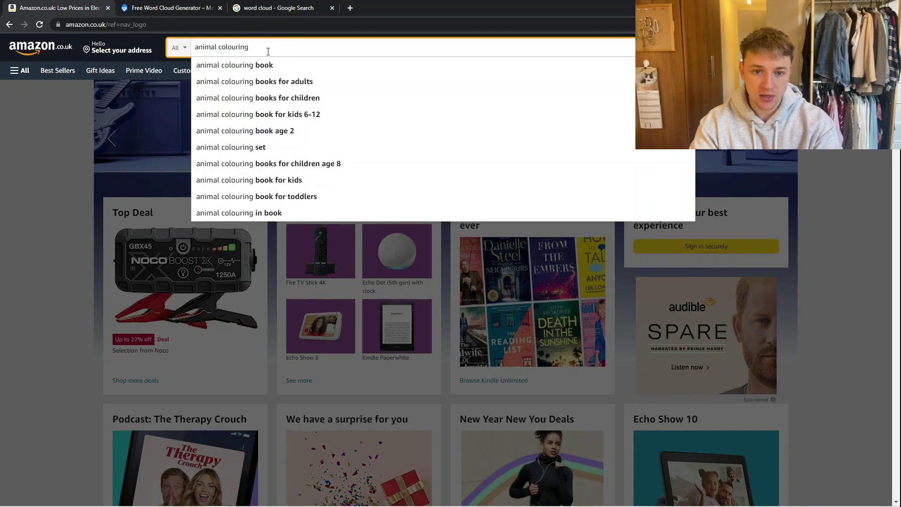
{"action": "key", "text": "Down"}
{"action": "key", "text": "Down"}
{"action": "key", "text": "Down"}
{"action": "key", "text": "BackSpace"}
{"action": "key", "text": "BackSpace"}
{"action": "key", "text": "BackSpace"}
{"action": "key", "text": "BackSpace"}
{"action": "key", "text": "BackSpace"}
{"action": "key", "text": "BackSpace"}
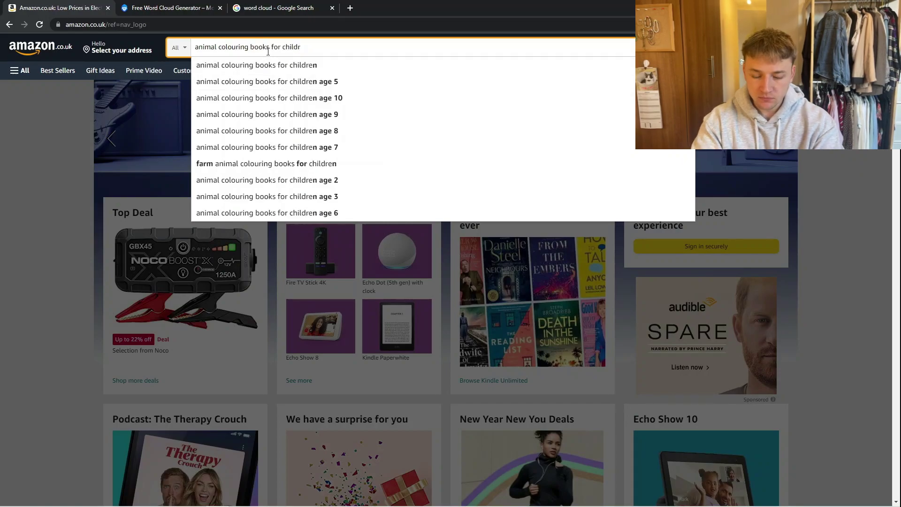
{"action": "type", "text": "kids"}
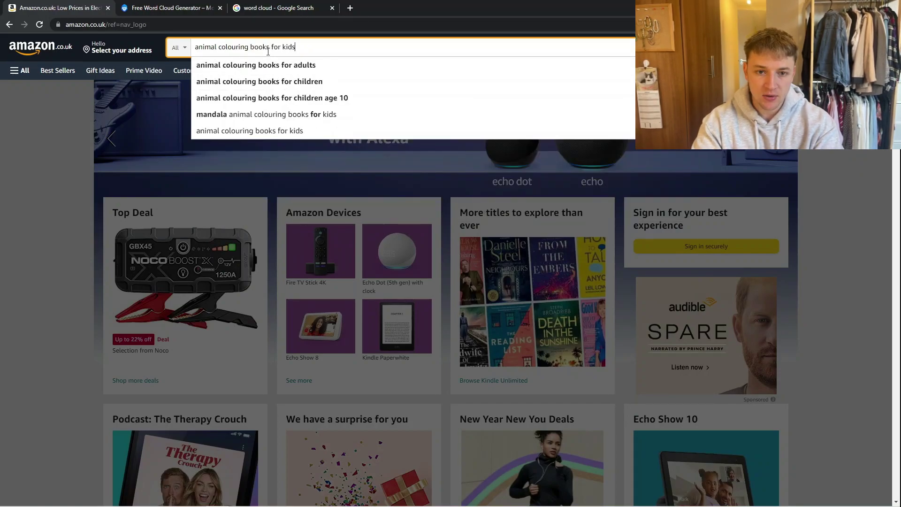
{"action": "key", "text": "Return"}
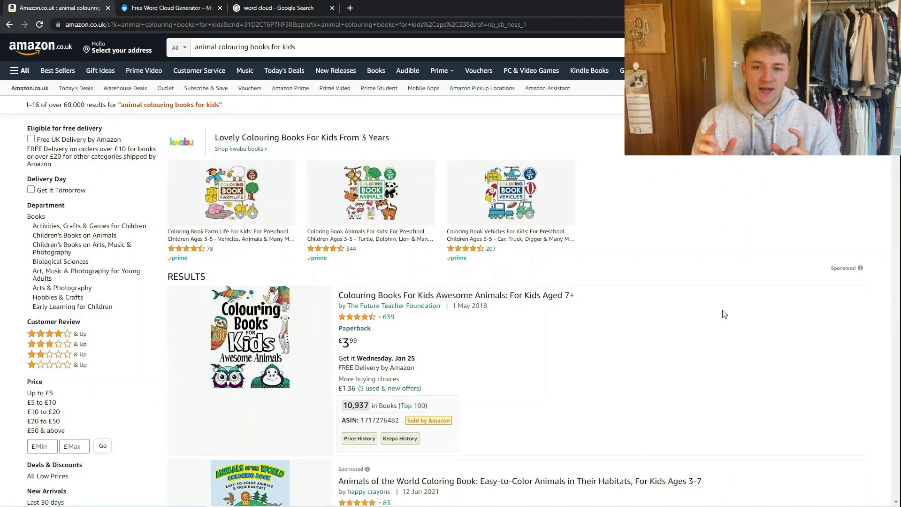
{"action": "scroll", "coordinate": [710, 207], "scroll_direction": "down", "scroll_amount": 8}
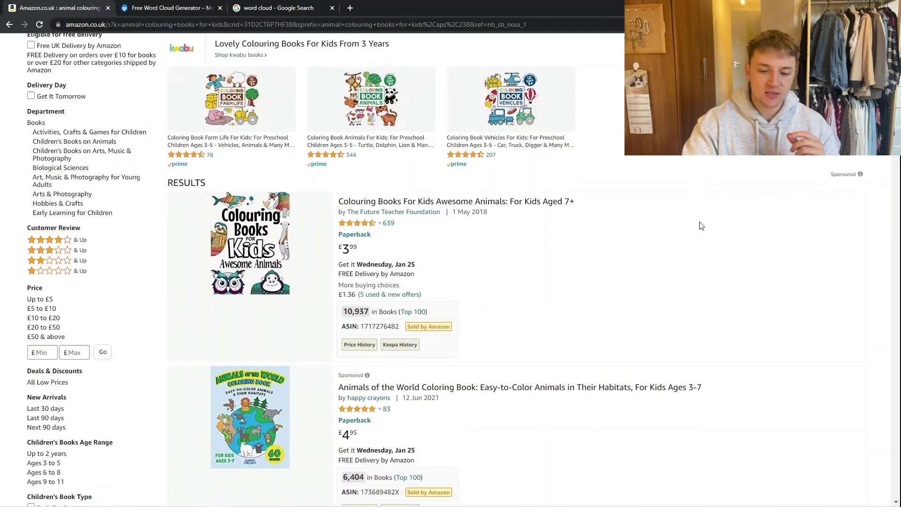
{"action": "scroll", "coordinate": [700, 225], "scroll_direction": "down", "scroll_amount": 3}
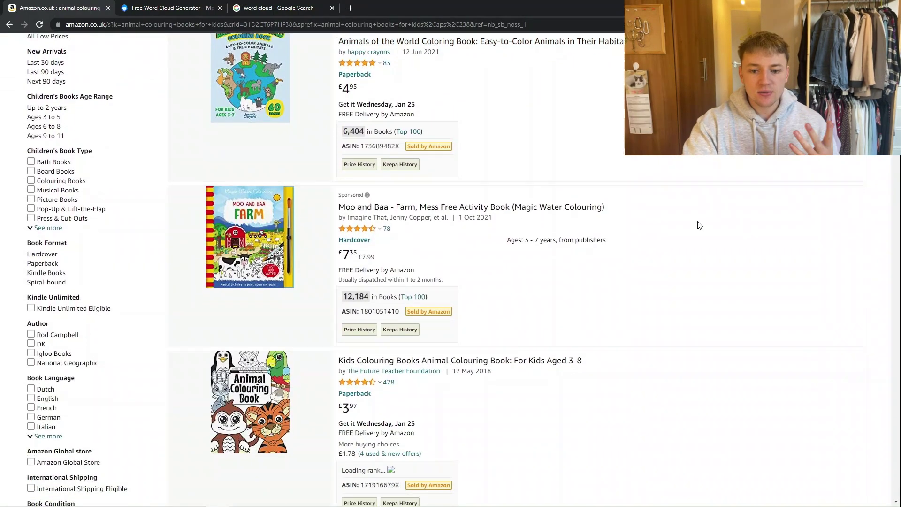
{"action": "scroll", "coordinate": [697, 228], "scroll_direction": "down", "scroll_amount": 1}
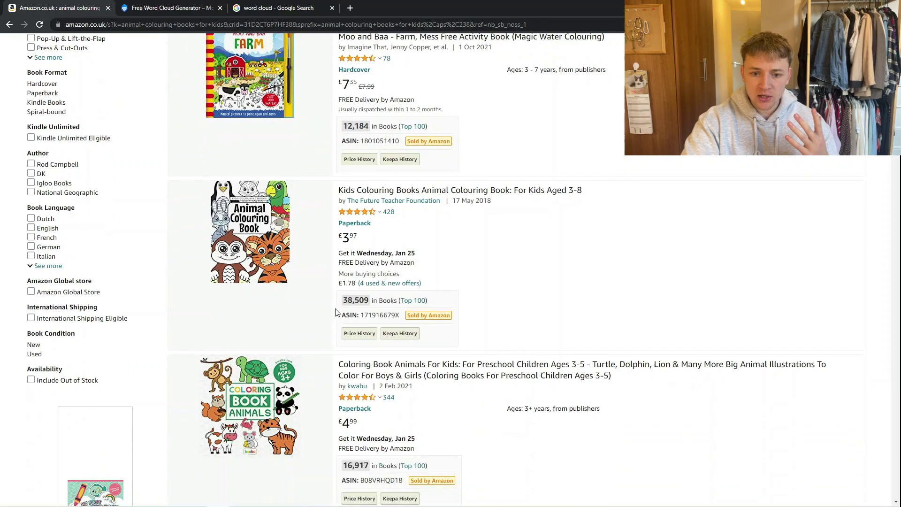
{"action": "left_click", "coordinate": [622, 281]}
{"action": "scroll", "coordinate": [622, 281], "scroll_direction": "down", "scroll_amount": 5}
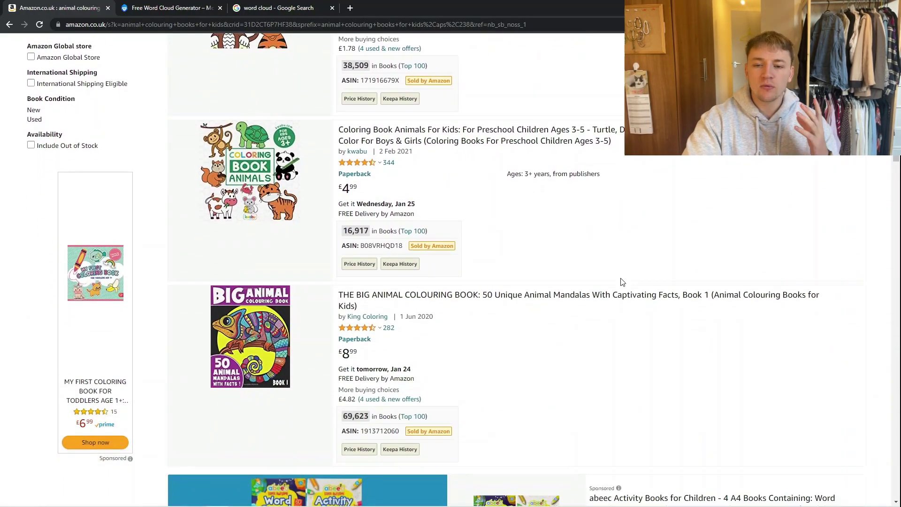
{"action": "scroll", "coordinate": [622, 281], "scroll_direction": "down", "scroll_amount": 4}
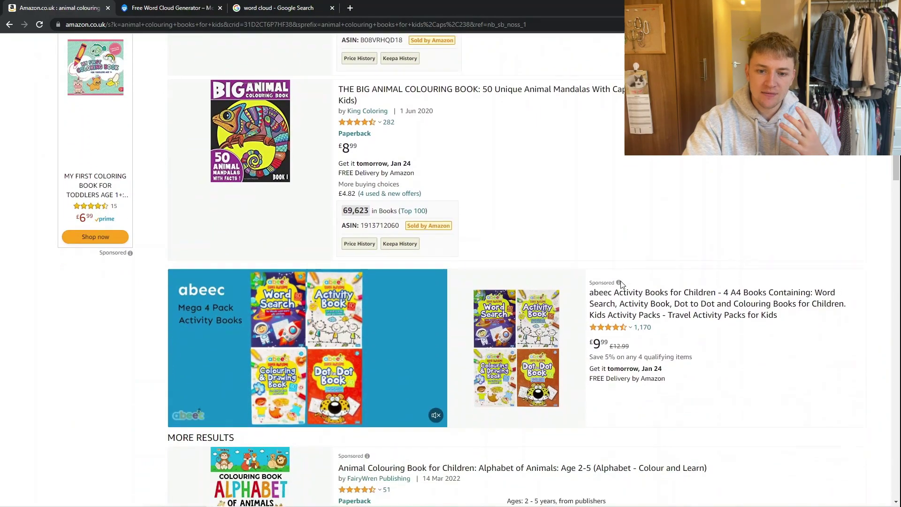
{"action": "scroll", "coordinate": [622, 284], "scroll_direction": "down", "scroll_amount": 4}
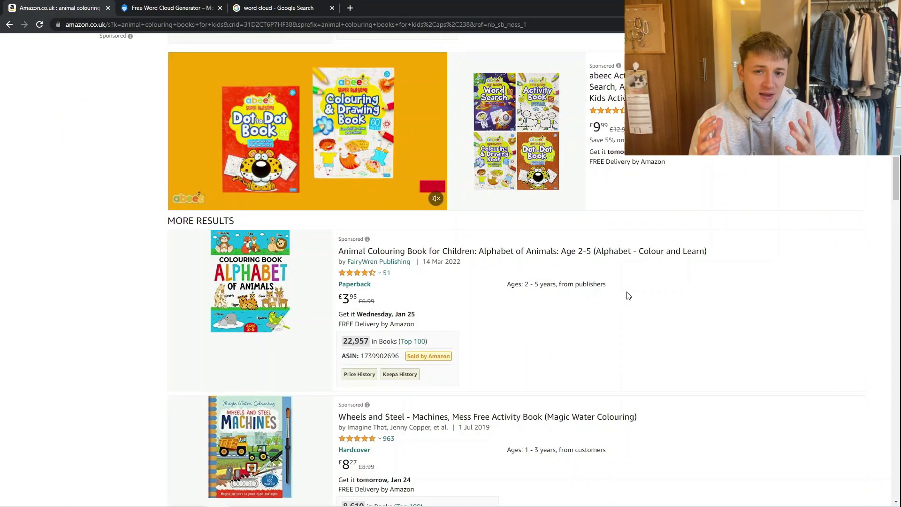
{"action": "scroll", "coordinate": [629, 296], "scroll_direction": "down", "scroll_amount": 2}
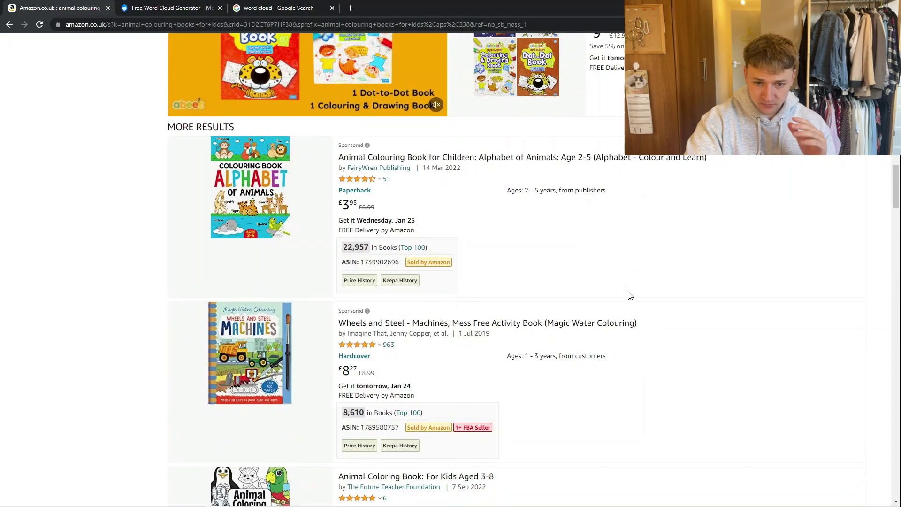
{"action": "scroll", "coordinate": [630, 296], "scroll_direction": "down", "scroll_amount": 4}
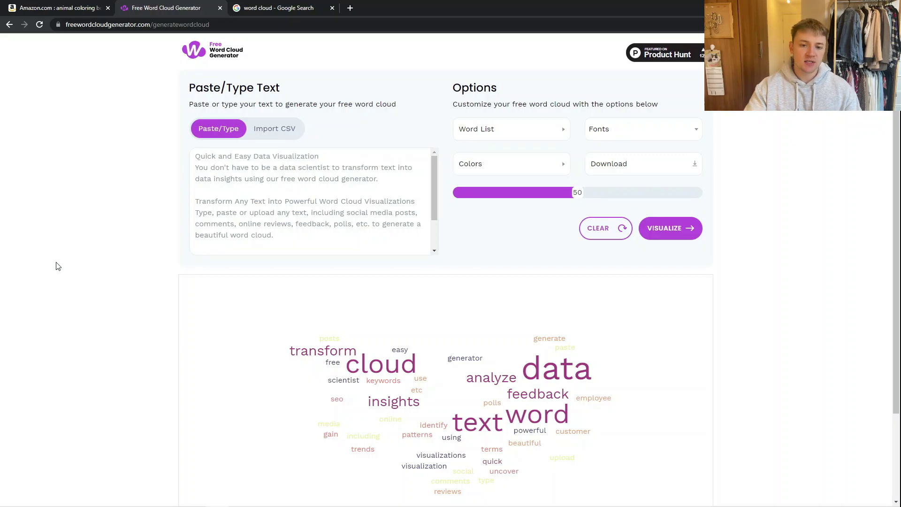
Paste the copied Amazon animal colouring book titles into the text box and scroll through them.
{"action": "left_click", "coordinate": [264, 224]}
{"action": "key", "text": "ctrl+v"}
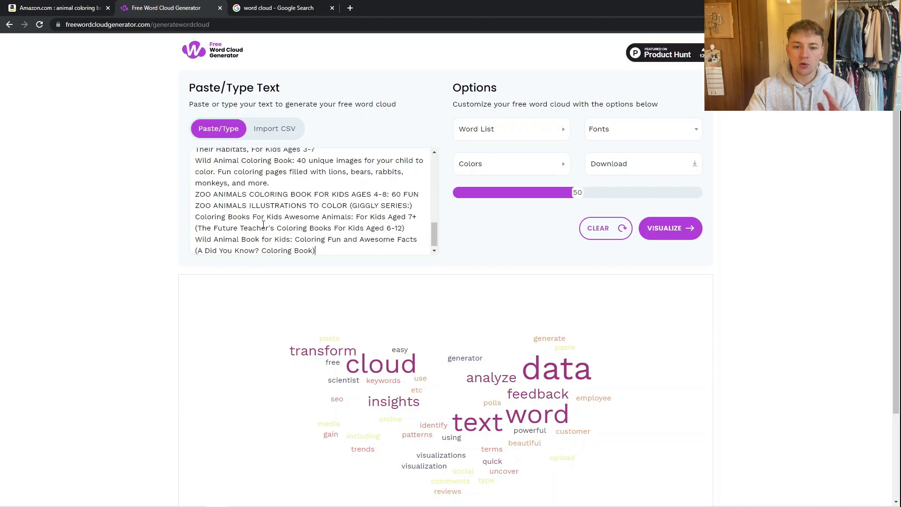
{"action": "scroll", "coordinate": [263, 224], "scroll_direction": "up", "scroll_amount": 10}
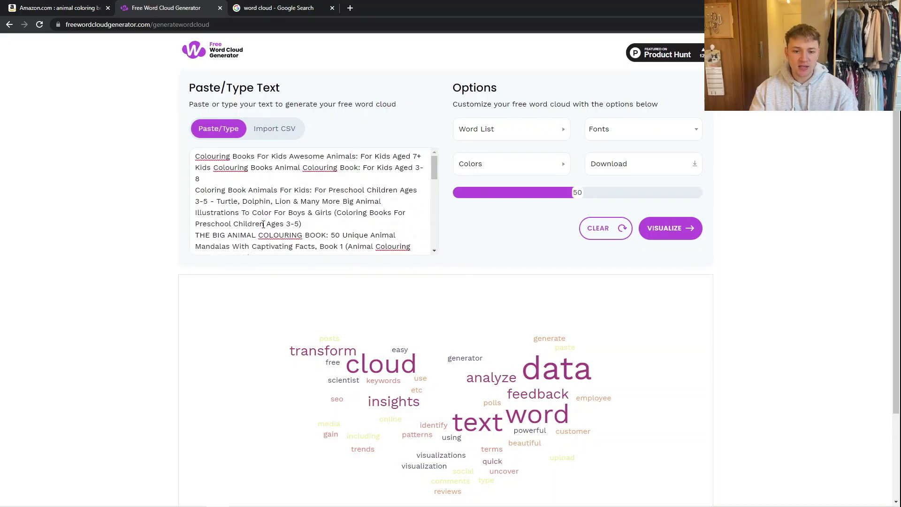
{"action": "scroll", "coordinate": [264, 224], "scroll_direction": "down", "scroll_amount": 5}
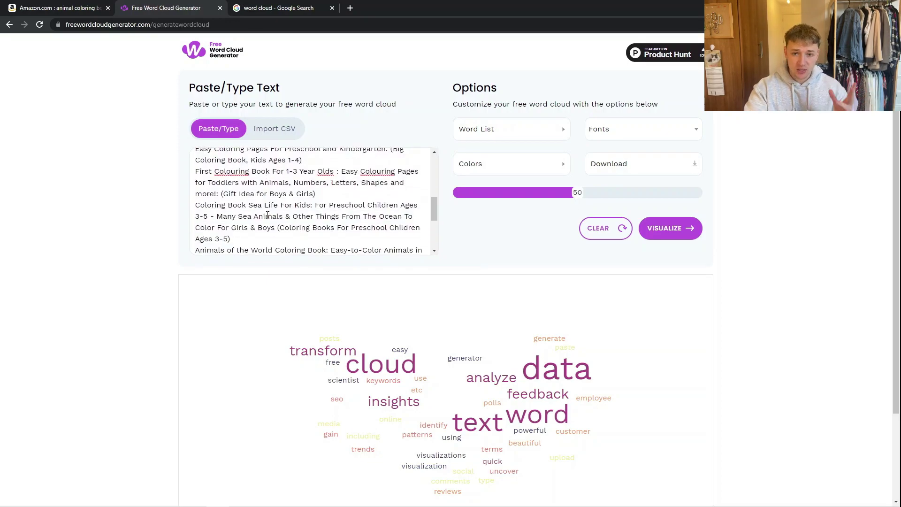
{"action": "scroll", "coordinate": [268, 200], "scroll_direction": "up", "scroll_amount": 4}
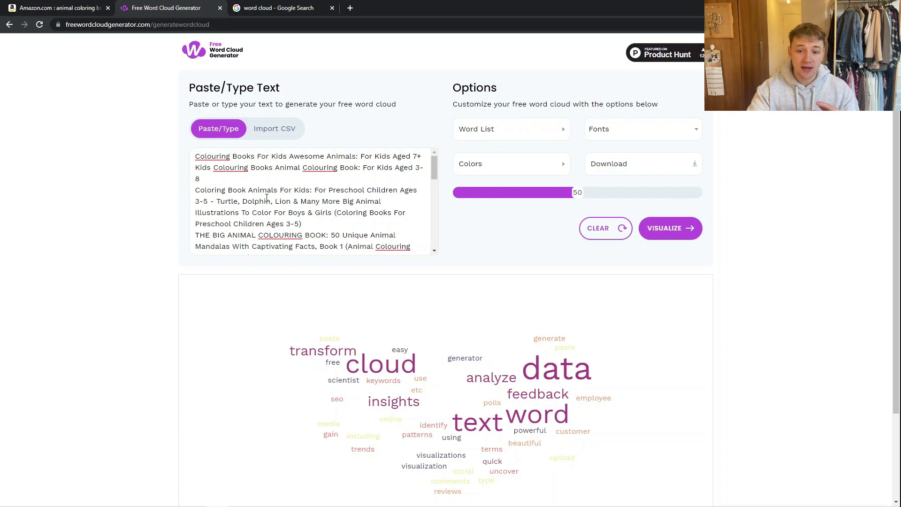
Visualize the pasted titles as a word cloud led by kids, book, coloring and animals.
{"action": "left_click", "coordinate": [655, 227]}
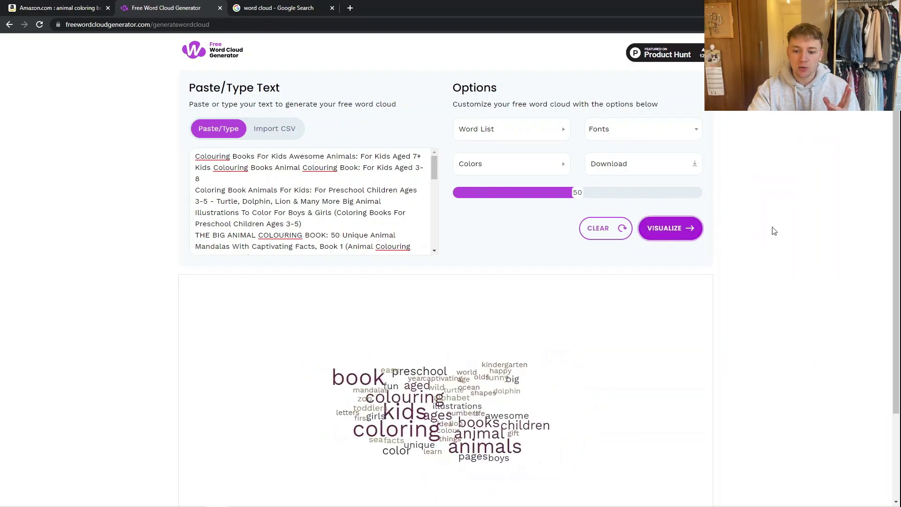
{"action": "scroll", "coordinate": [789, 228], "scroll_direction": "down", "scroll_amount": 2}
{"action": "scroll", "coordinate": [797, 227], "scroll_direction": "up", "scroll_amount": 1}
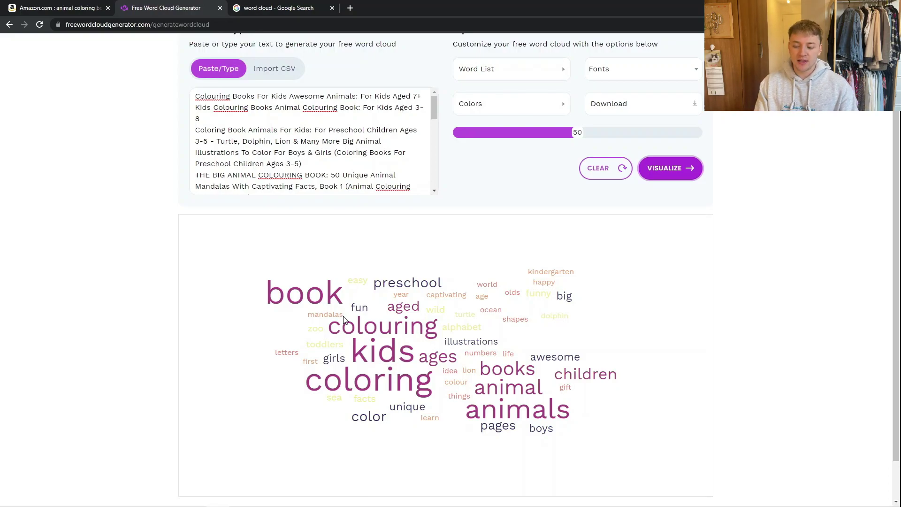
{"action": "scroll", "coordinate": [509, 155], "scroll_direction": "up", "scroll_amount": 2}
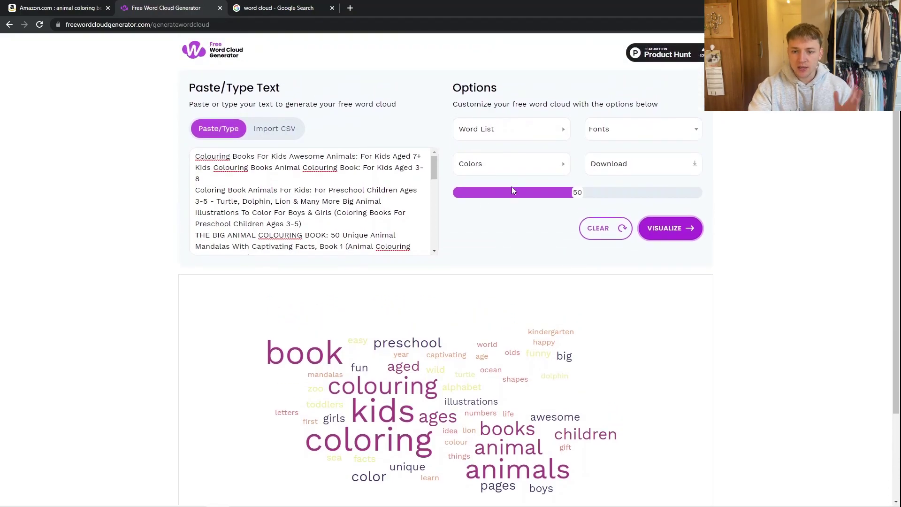
Open the Word List and highlight the top entry, kids, with a count of 16.
{"action": "left_click", "coordinate": [538, 140]}
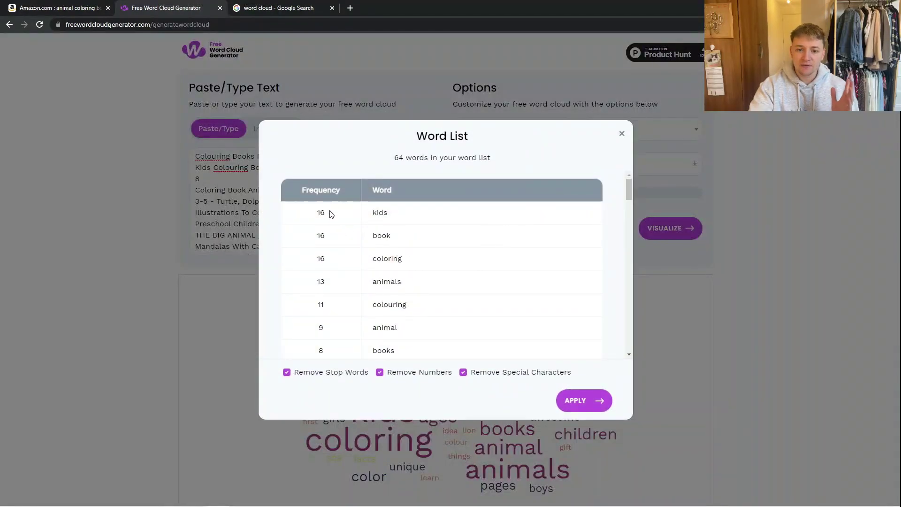
{"action": "left_click_drag", "start_coordinate": [332, 213], "coordinate": [319, 206]}
{"action": "left_click_drag", "start_coordinate": [436, 212], "coordinate": [374, 215]}
{"action": "scroll", "coordinate": [422, 232], "scroll_direction": "down", "scroll_amount": 2}
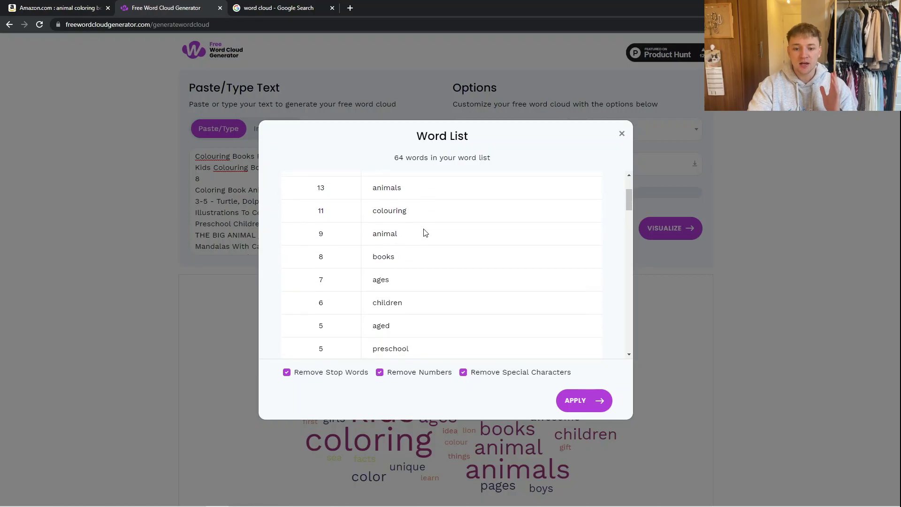
{"action": "scroll", "coordinate": [425, 233], "scroll_direction": "up", "scroll_amount": 2}
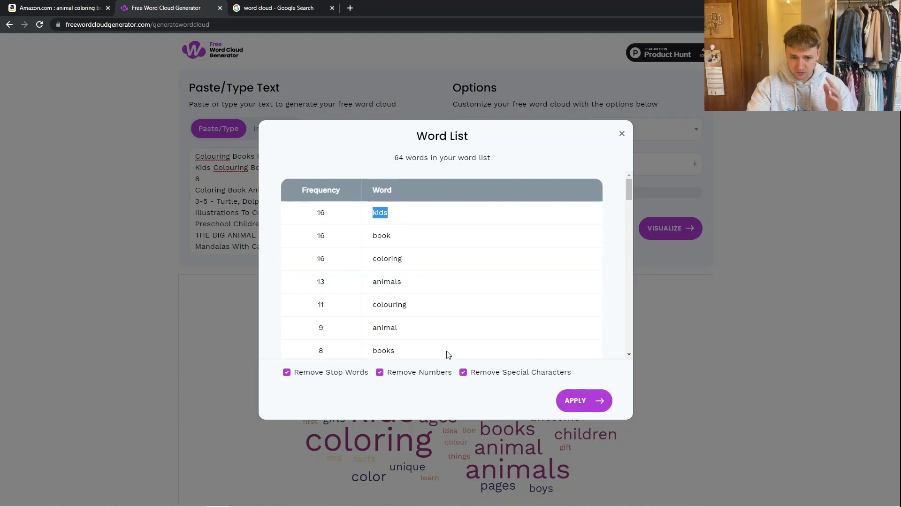
Highlight 'coloring' in the frequency list and review the remaining word counts.
{"action": "left_click", "coordinate": [445, 282]}
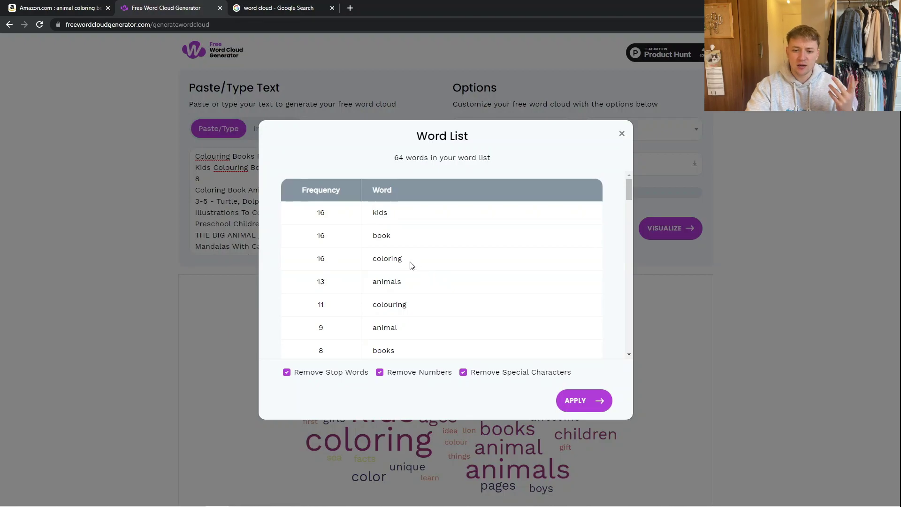
{"action": "left_click_drag", "start_coordinate": [411, 260], "coordinate": [391, 259]}
{"action": "left_click", "coordinate": [411, 288]}
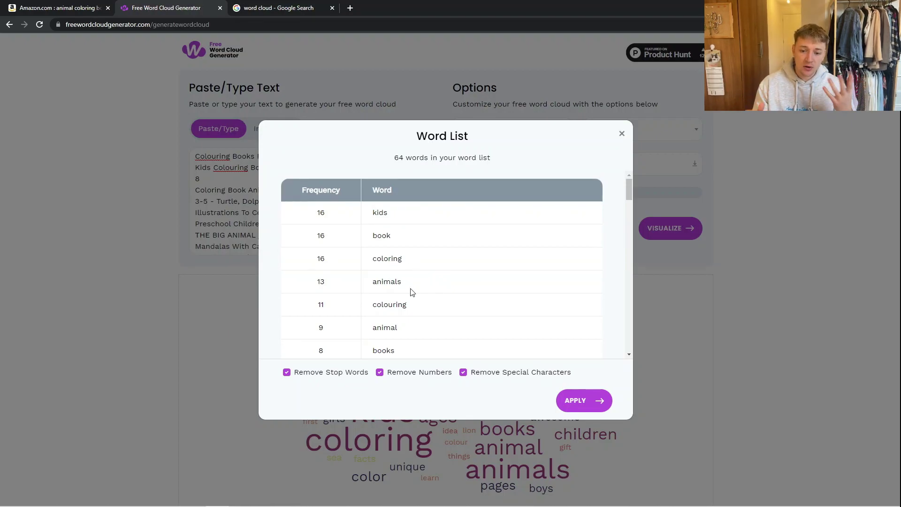
{"action": "scroll", "coordinate": [425, 263], "scroll_direction": "down", "scroll_amount": 3}
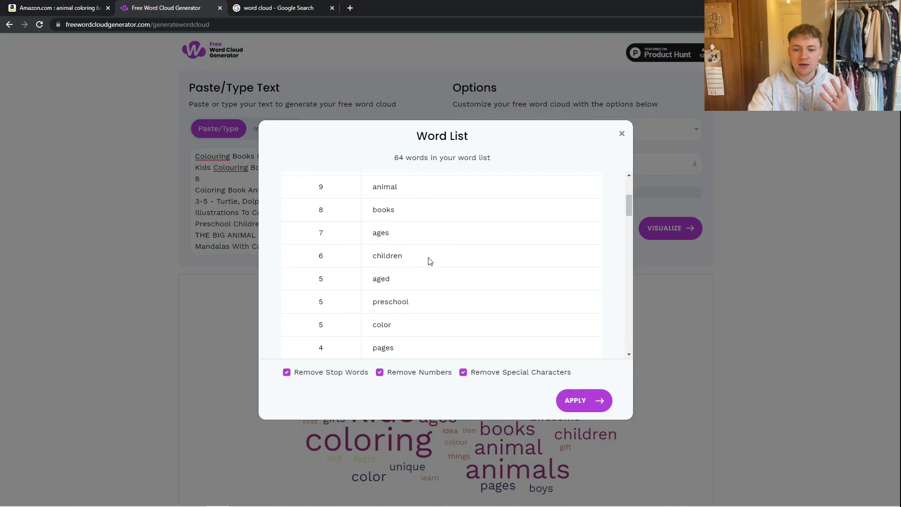
{"action": "scroll", "coordinate": [438, 281], "scroll_direction": "up", "scroll_amount": 3}
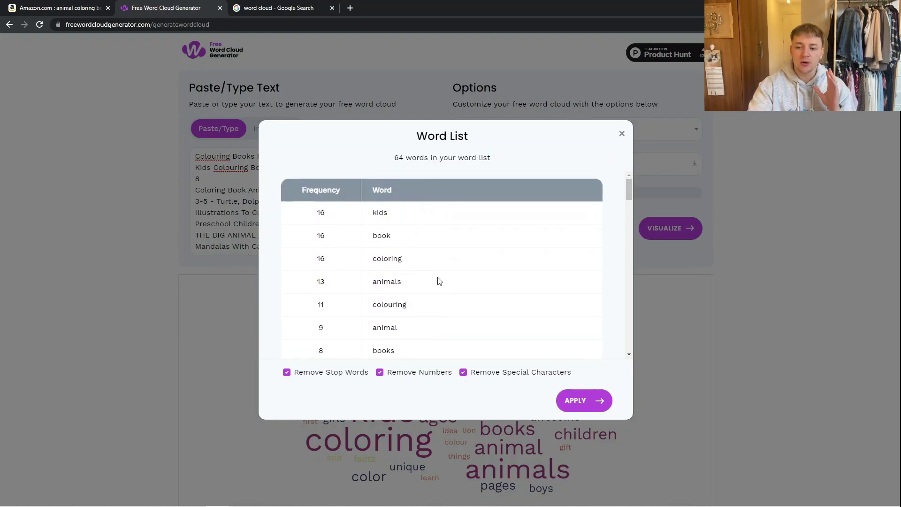